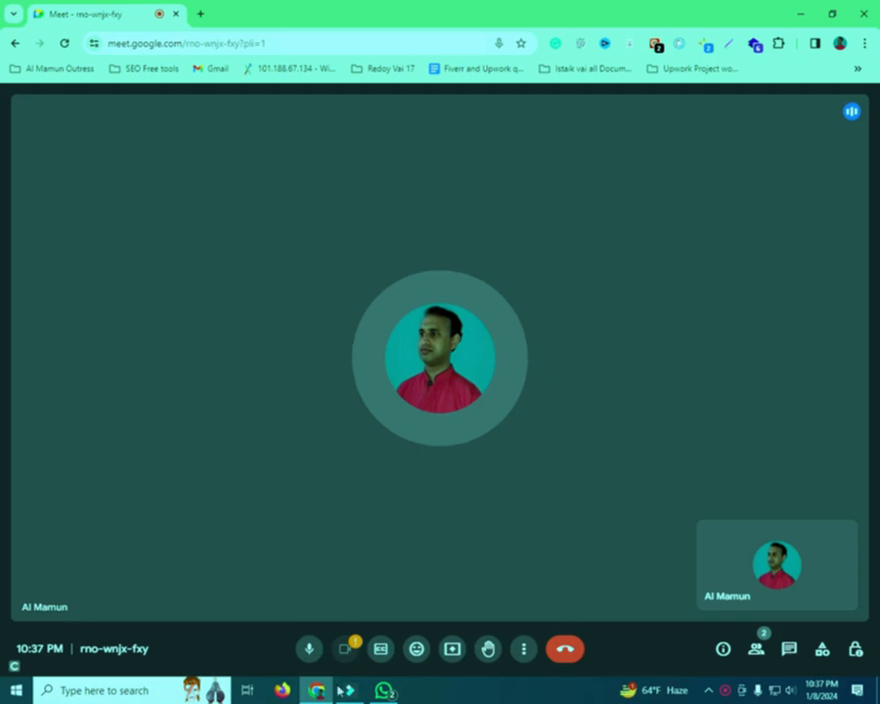
- Switch to WhatsApp and copy the Google Meet link from today's message in the open chat
click(384, 691)
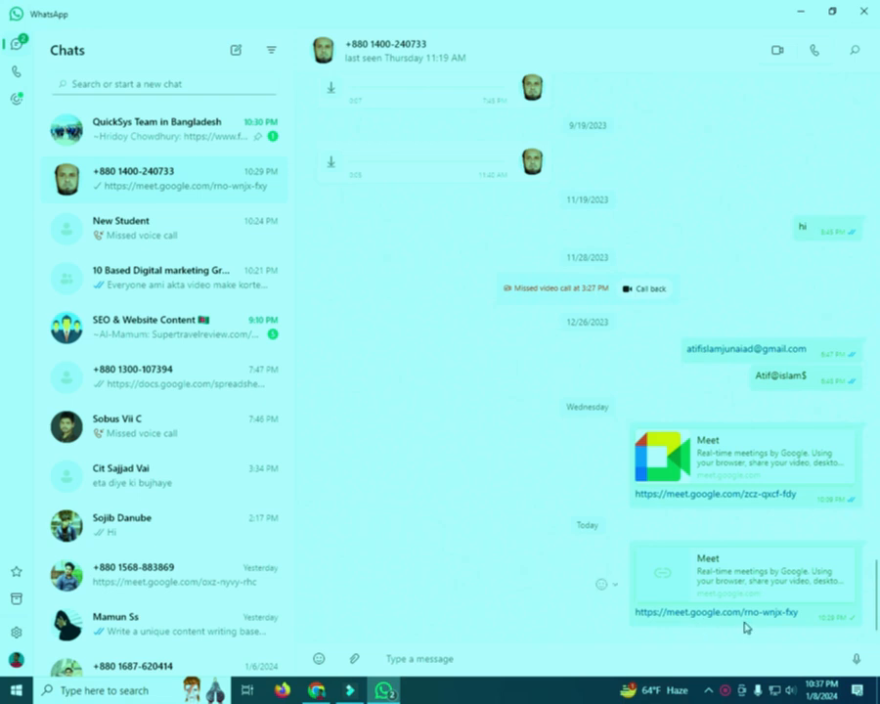
click(727, 694)
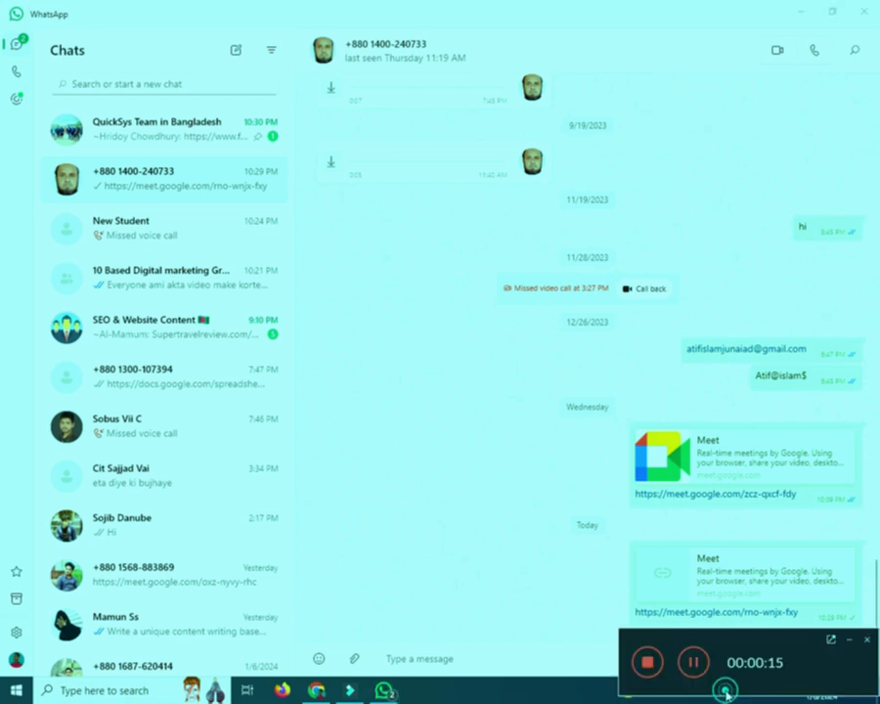
click(850, 641)
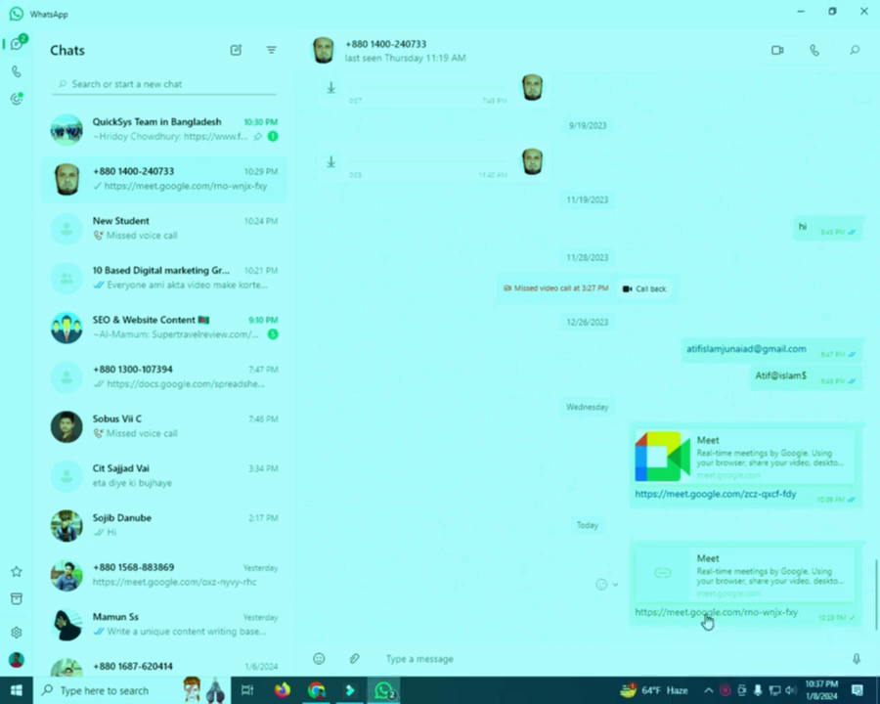
right_click(707, 619)
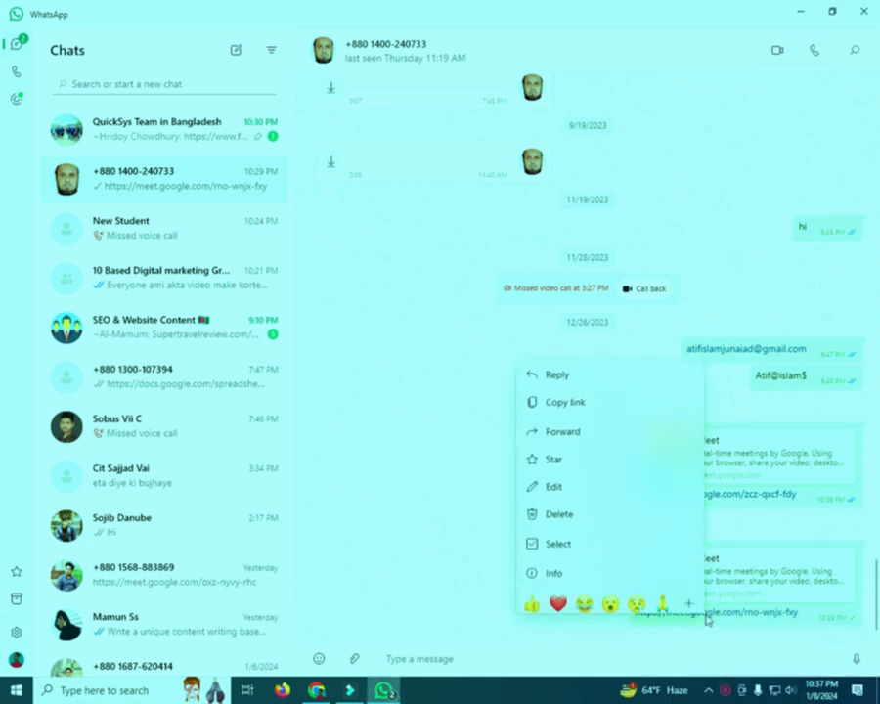
click(560, 396)
- Switch to Chrome and open the copied Google Meet link in a new tab
click(317, 690)
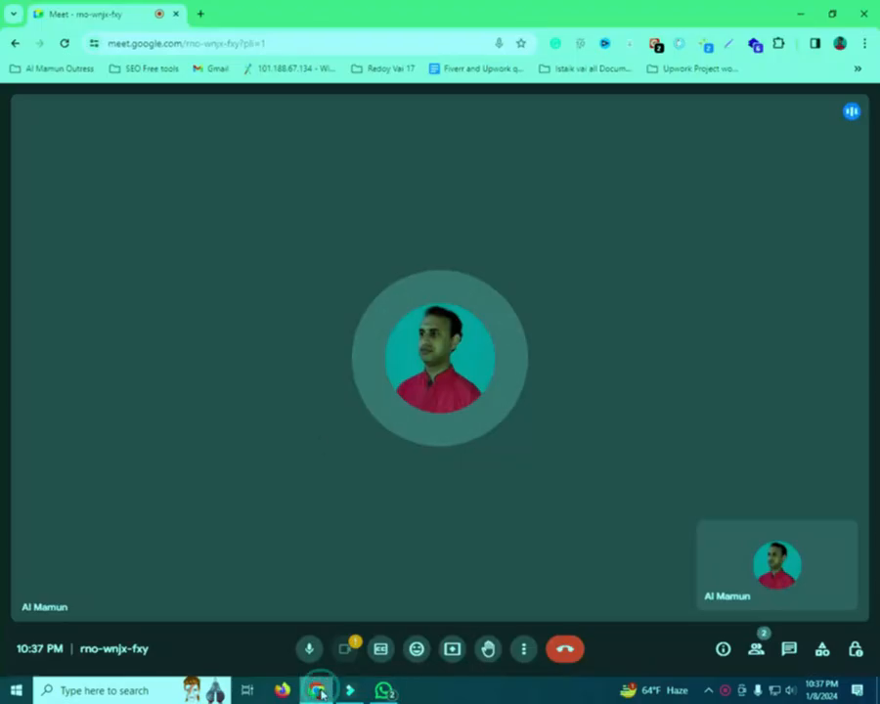
click(198, 14)
right_click(195, 37)
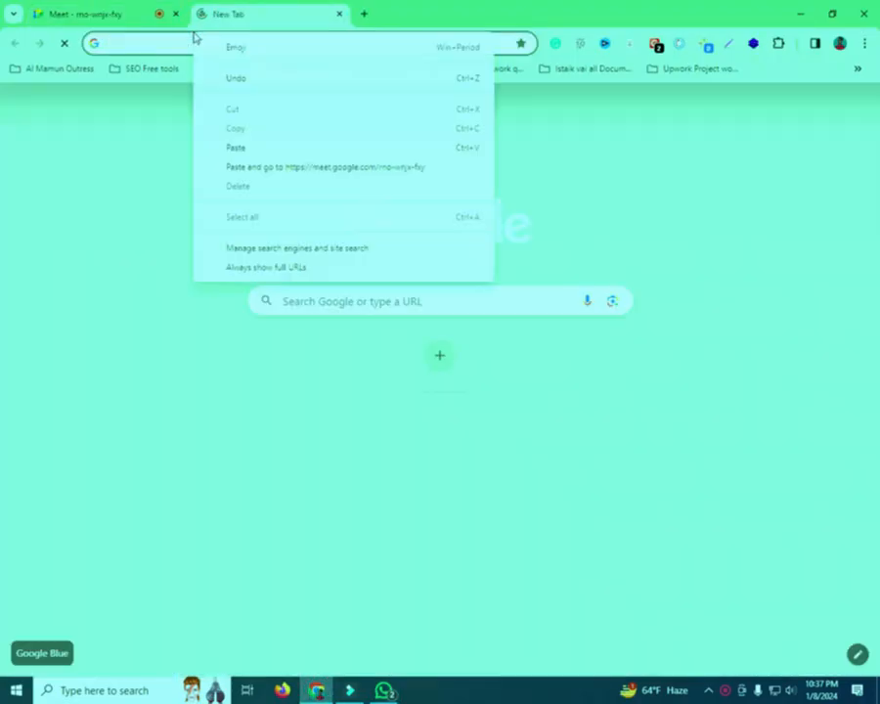
click(256, 150)
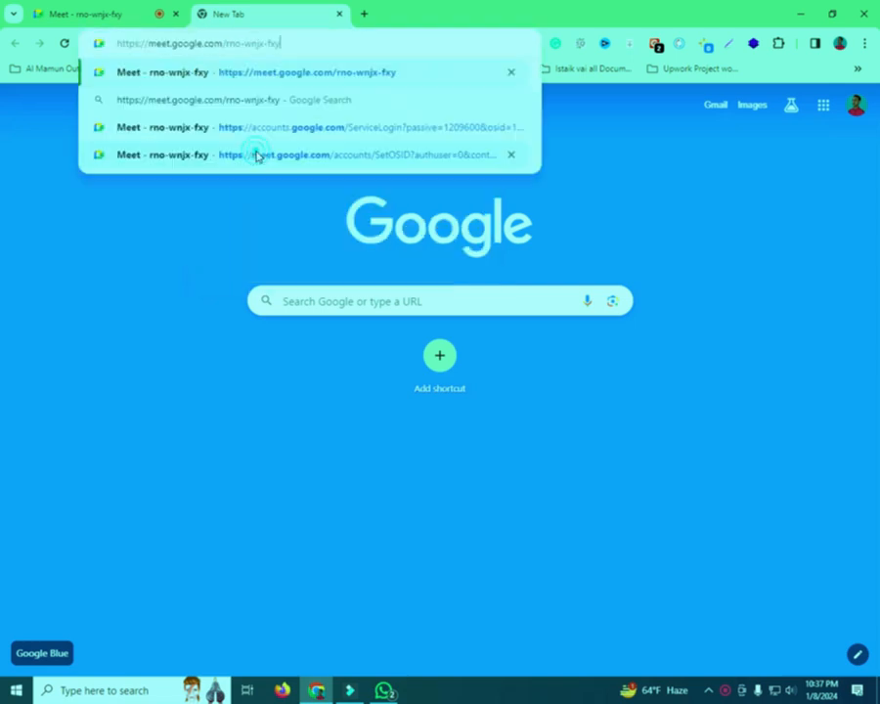
key(Return)
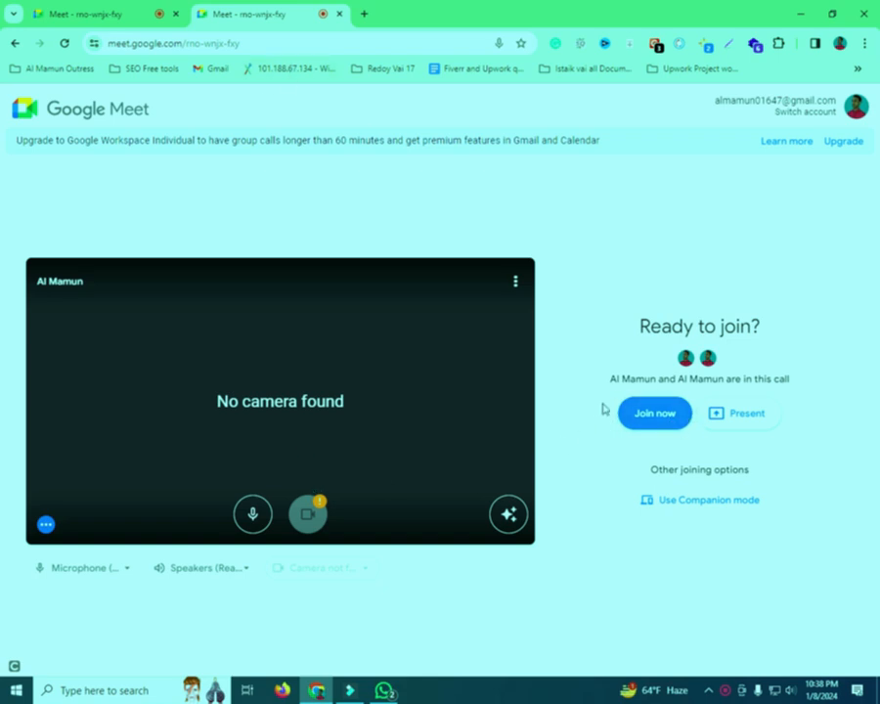
- Join the meeting from the new tab, closing the old Meet tab and dismissing the one-hour call limit notice
click(651, 416)
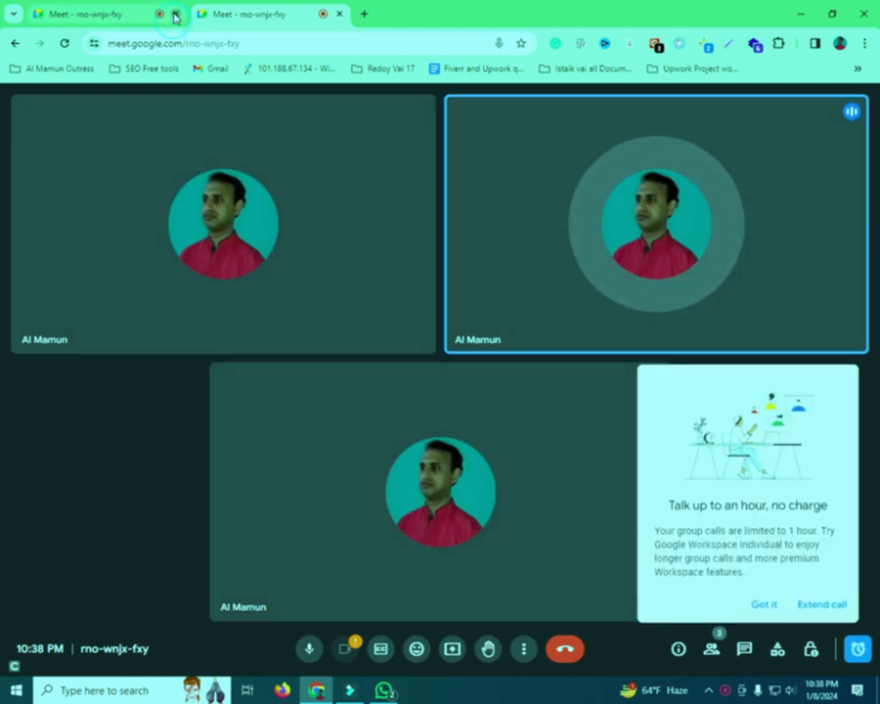
click(175, 15)
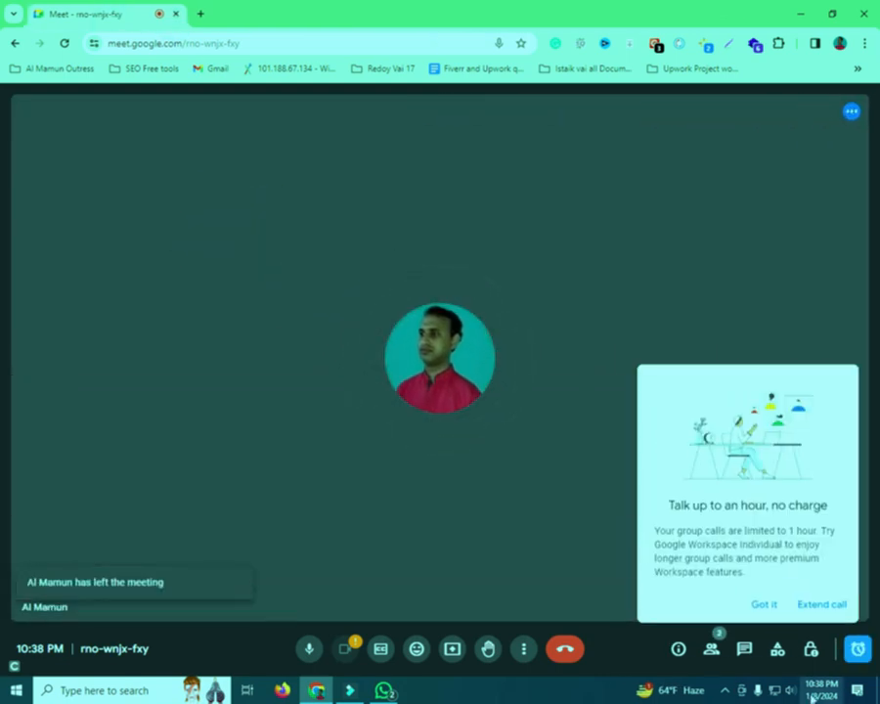
click(765, 604)
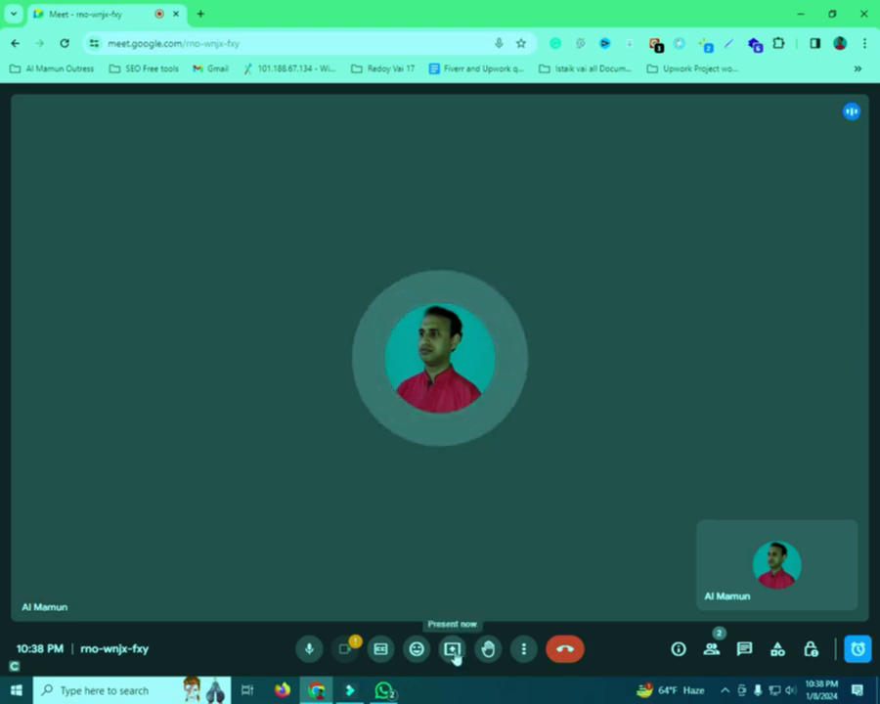
- Draw two red arrows pointing at Present now on a screen capture of the meeting, and discard the capture
key(Print)
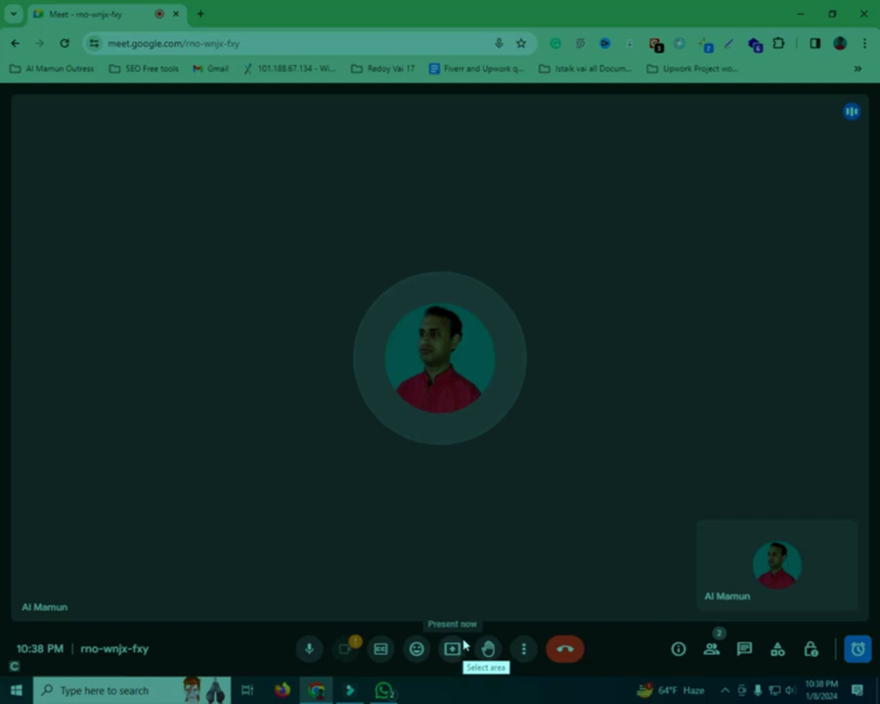
mouse_move(2, 21)
mouse_down()
mouse_move(56, 46)
mouse_move(879, 645)
mouse_move(879, 673)
mouse_up()
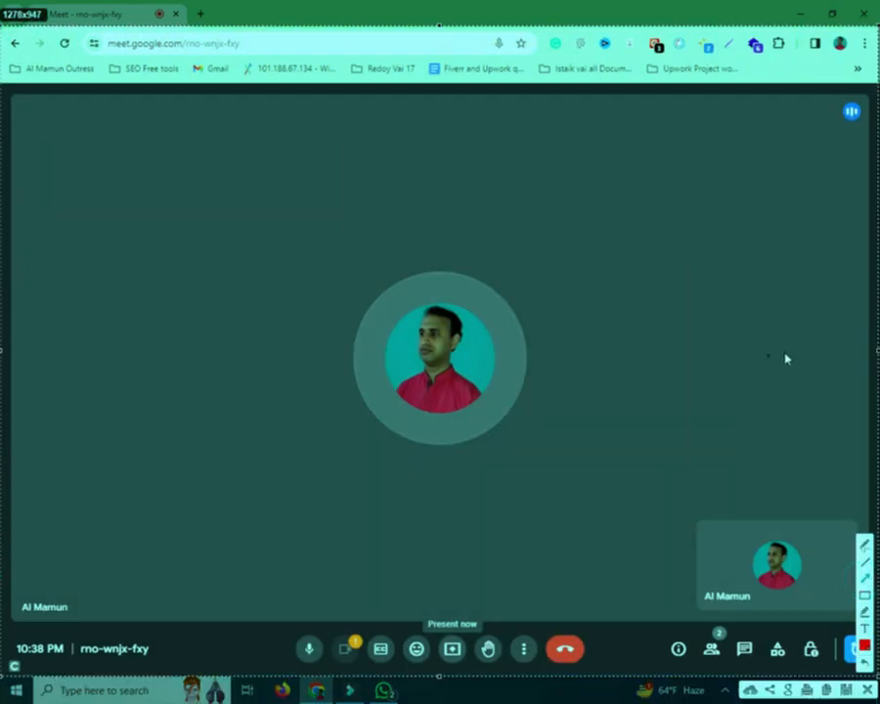
mouse_move(709, 104)
mouse_down()
mouse_move(582, 348)
mouse_move(476, 581)
mouse_move(464, 636)
mouse_up()
mouse_move(79, 174)
mouse_down()
mouse_move(370, 526)
mouse_move(451, 651)
mouse_up()
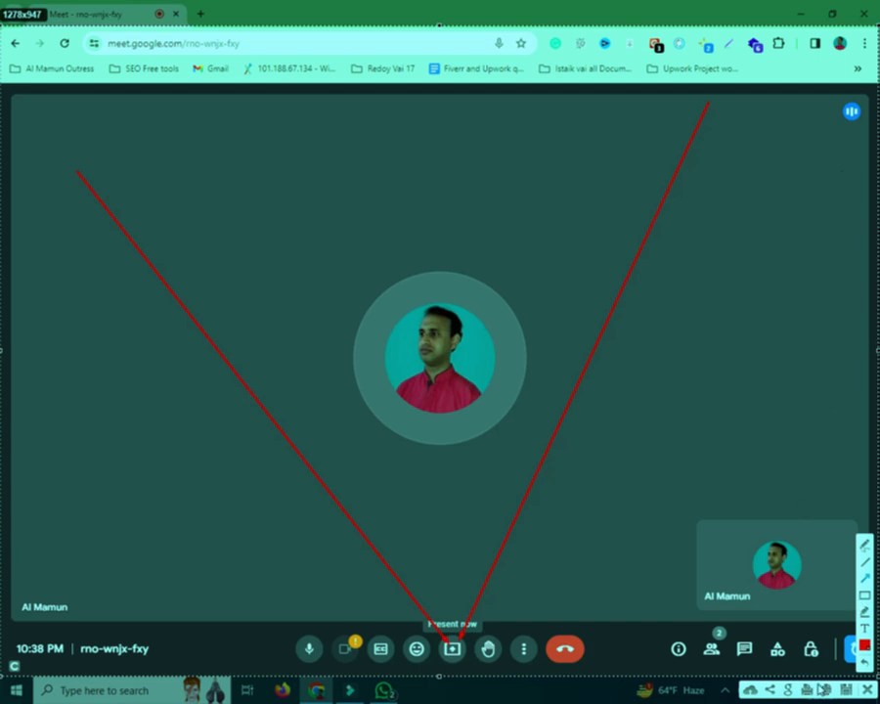
key(ctrl+c)
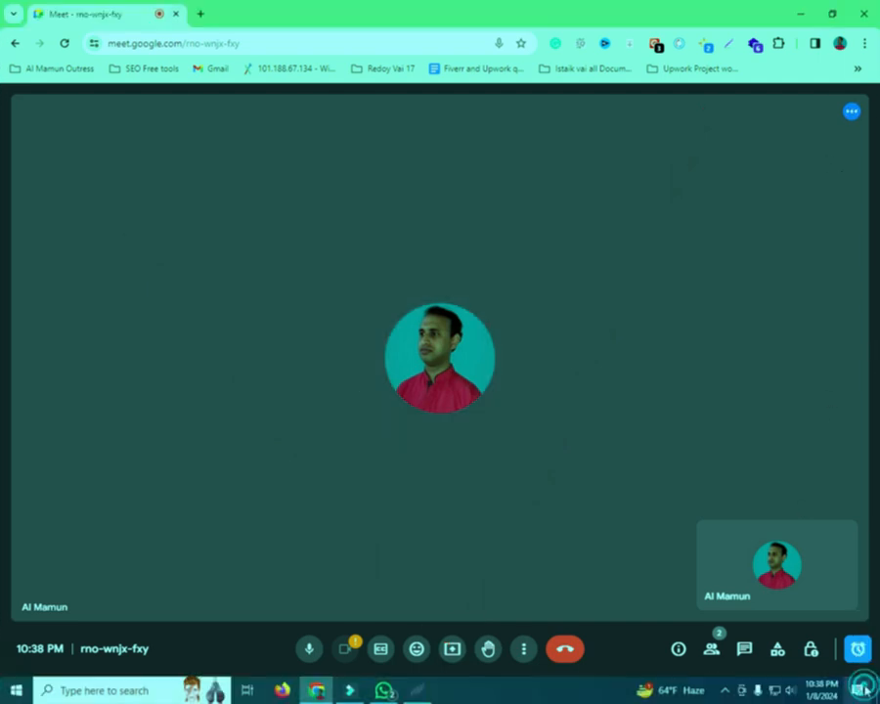
- Start presenting and outline the Entire Screen option in red on a capture of the sharing dialog, discarding the capture
click(451, 650)
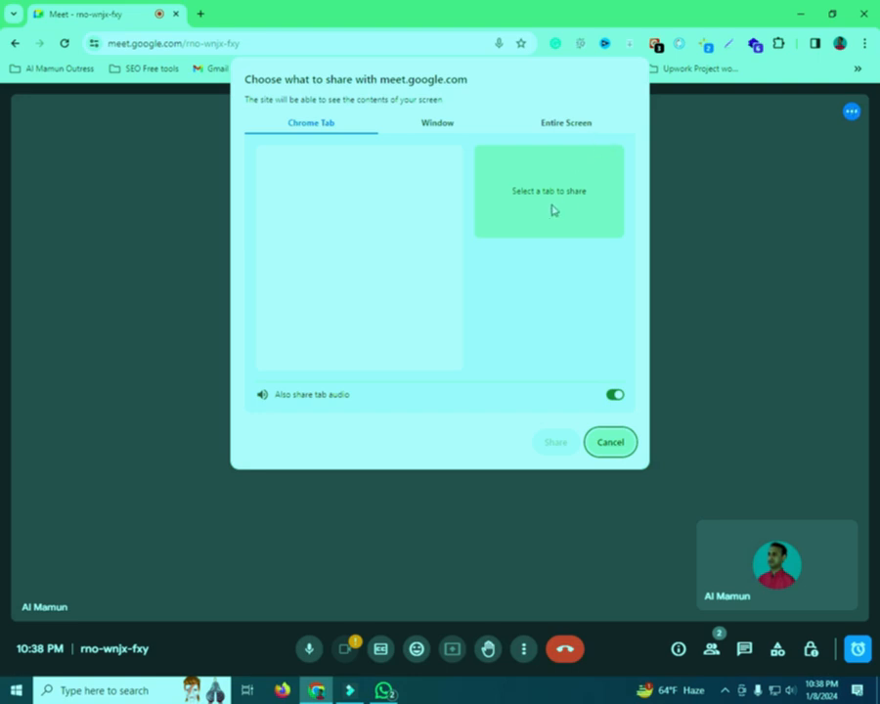
key(Print)
mouse_move(243, 65)
mouse_down()
mouse_move(584, 486)
mouse_move(681, 521)
mouse_up()
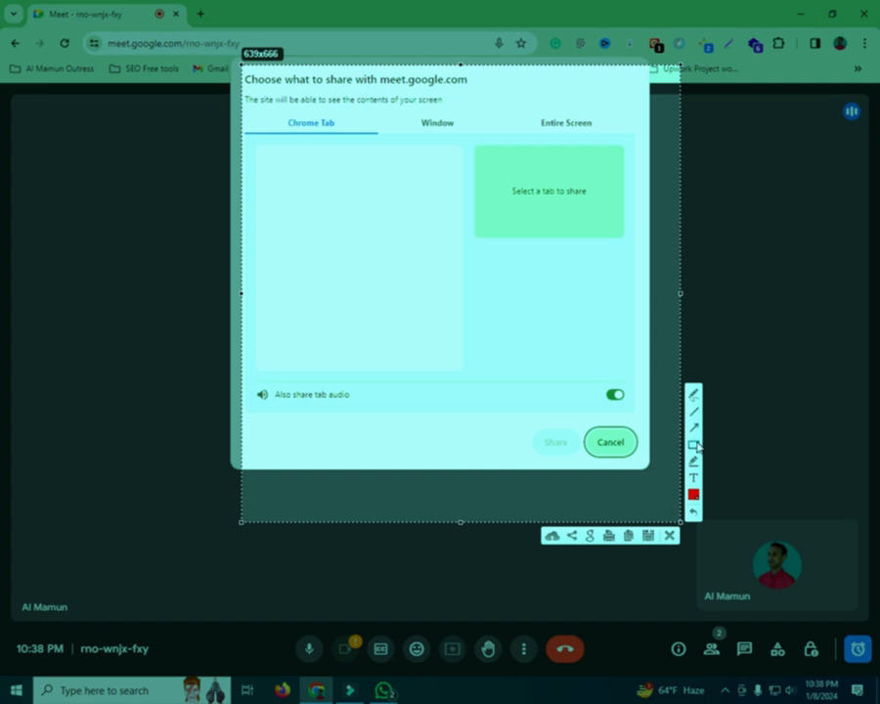
drag(512, 91, 612, 133)
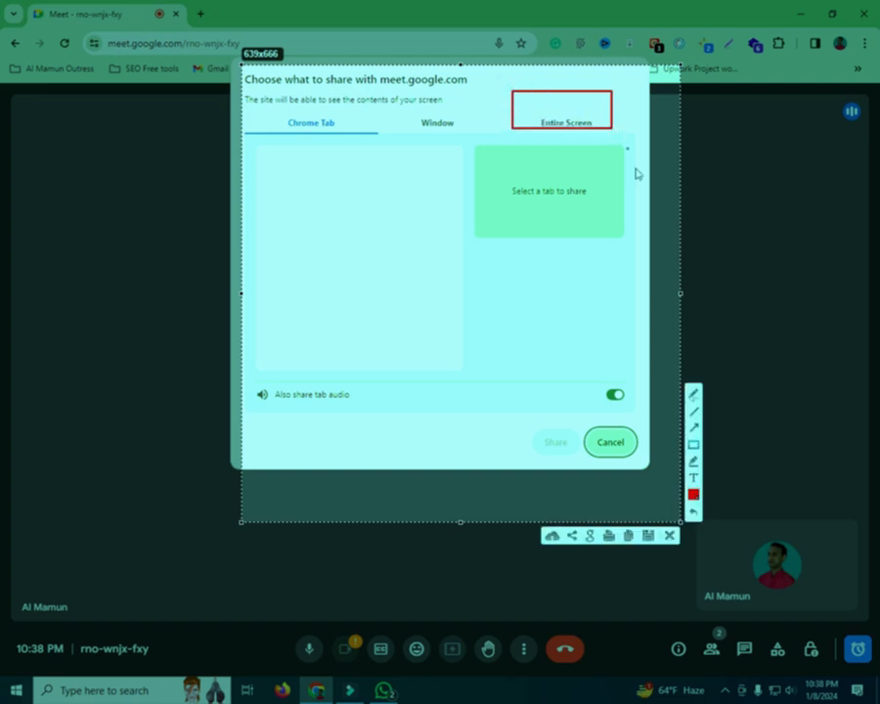
click(670, 536)
- Show the Entire Screen sharing options and mark the screen preview and Share with red arrows on a discarded capture
click(568, 125)
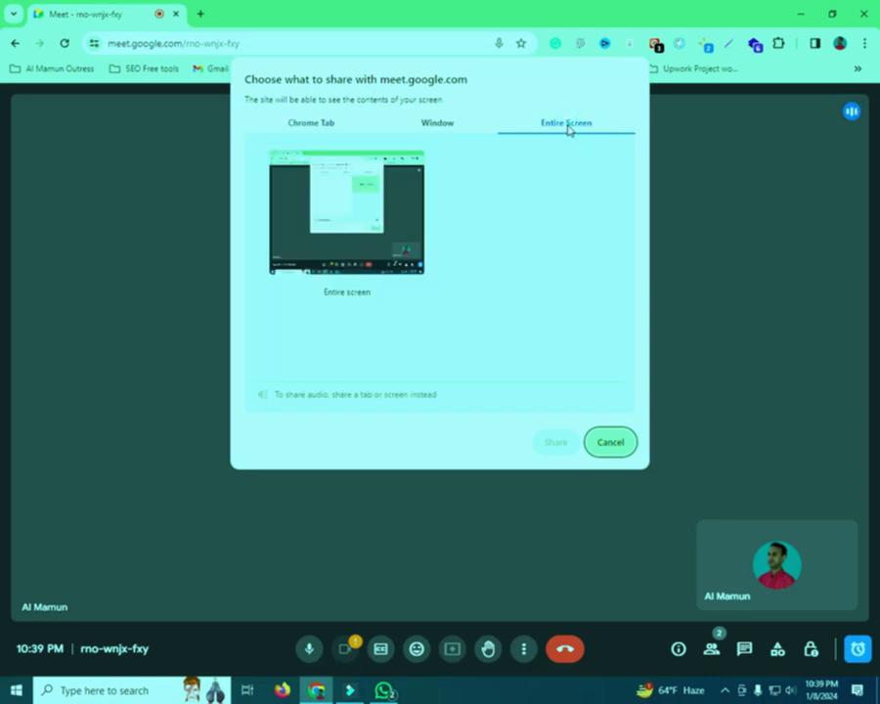
key(Print)
drag(242, 64, 778, 503)
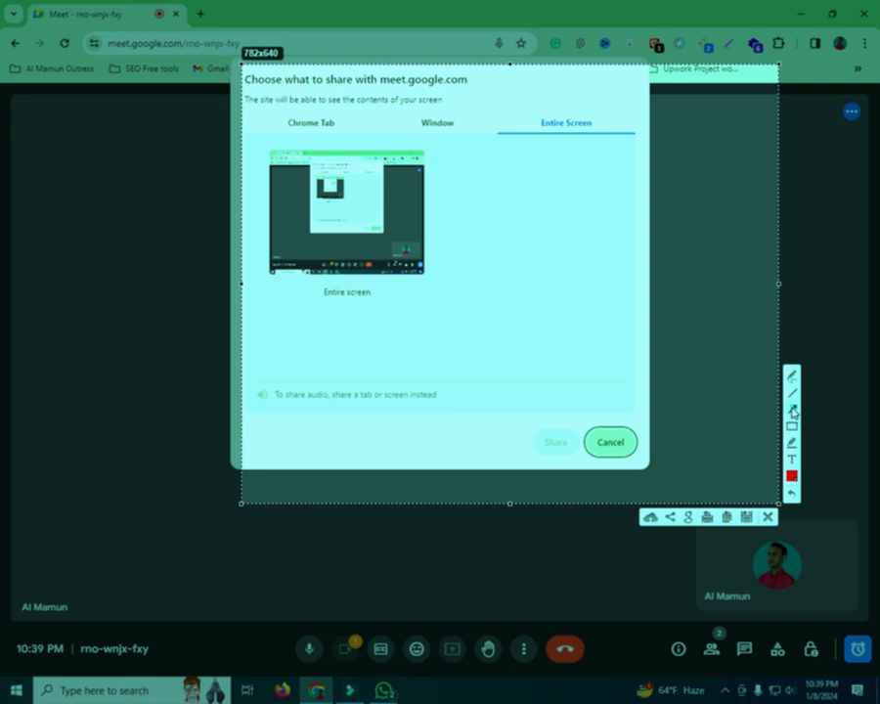
drag(543, 125, 395, 196)
drag(393, 426, 346, 241)
drag(263, 106, 332, 214)
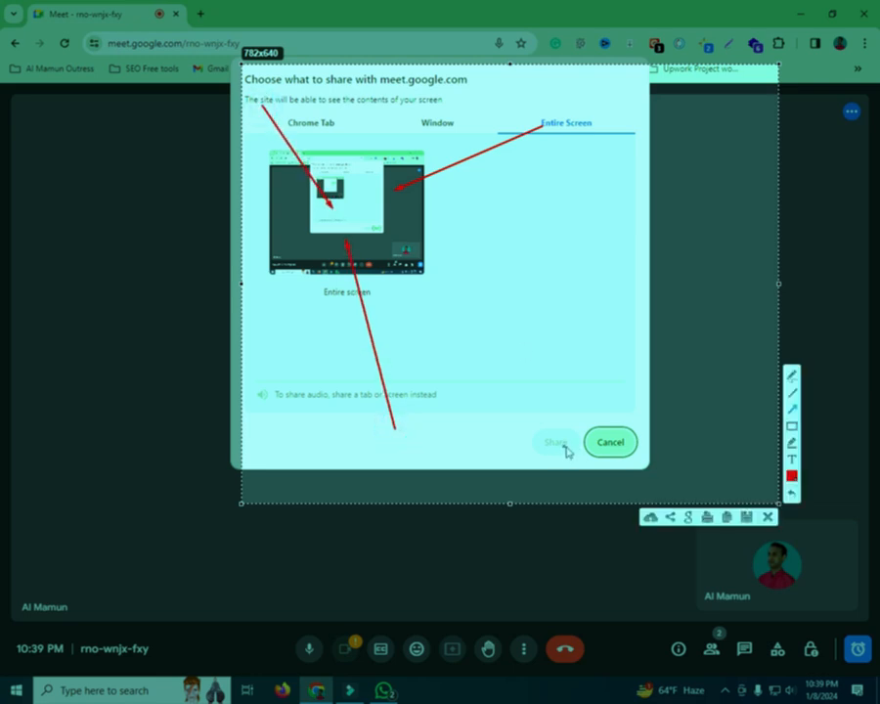
drag(571, 234, 551, 436)
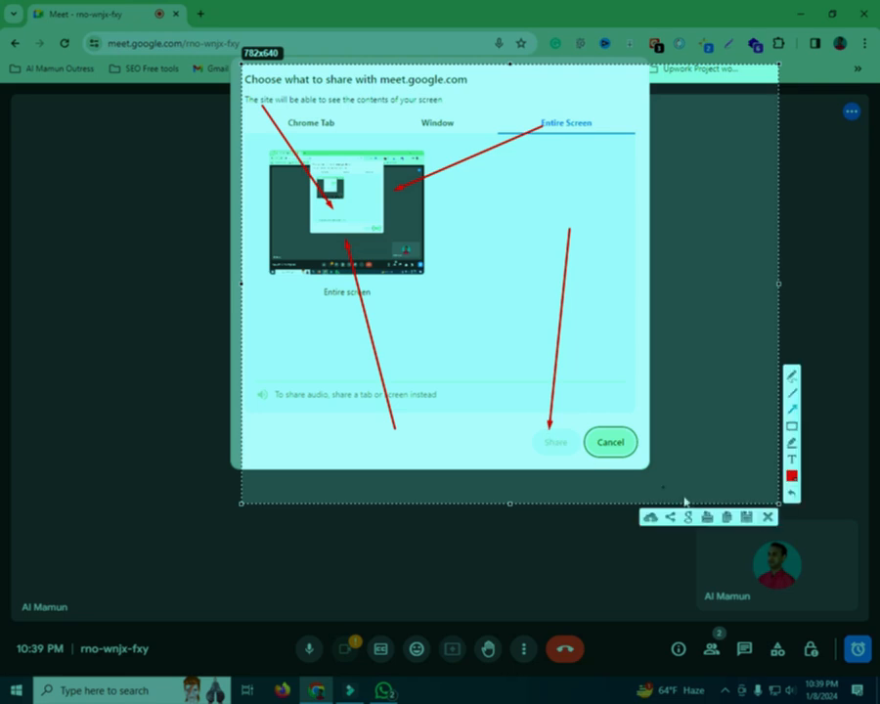
click(769, 519)
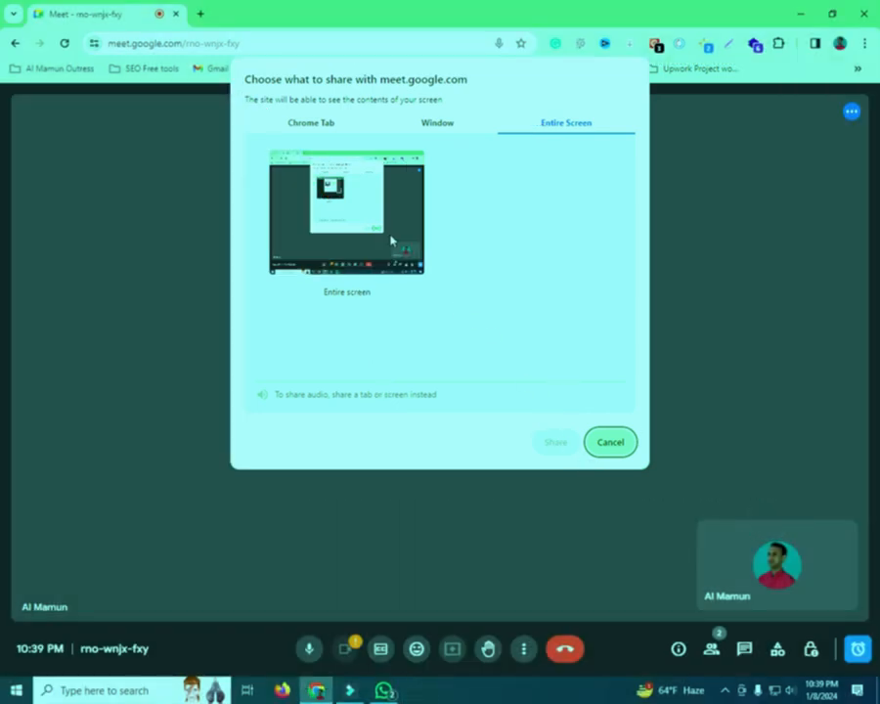
- Share the entire screen with the meeting and open a new browser tab
click(361, 213)
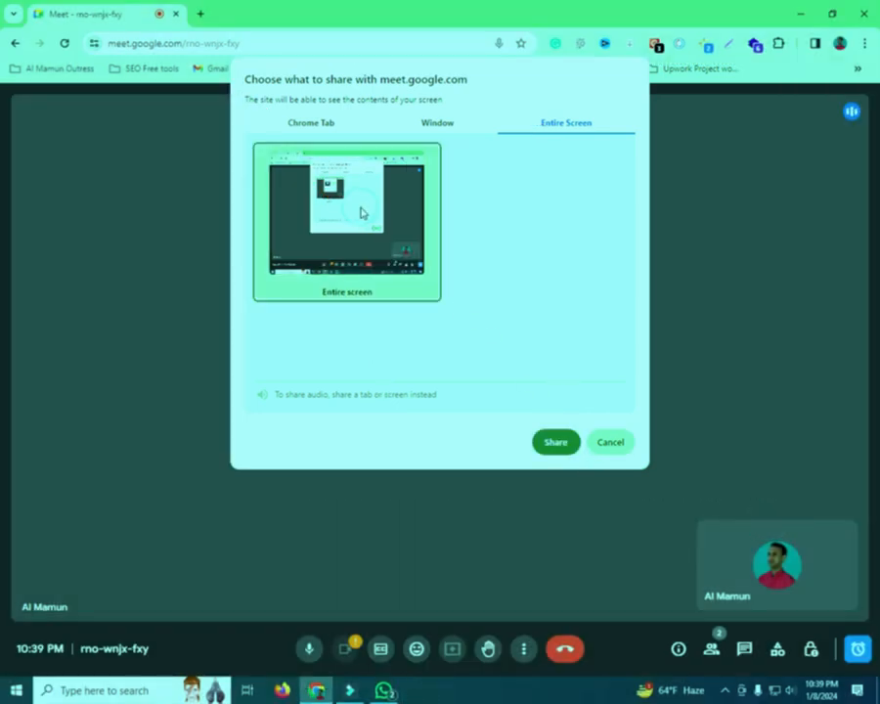
click(553, 445)
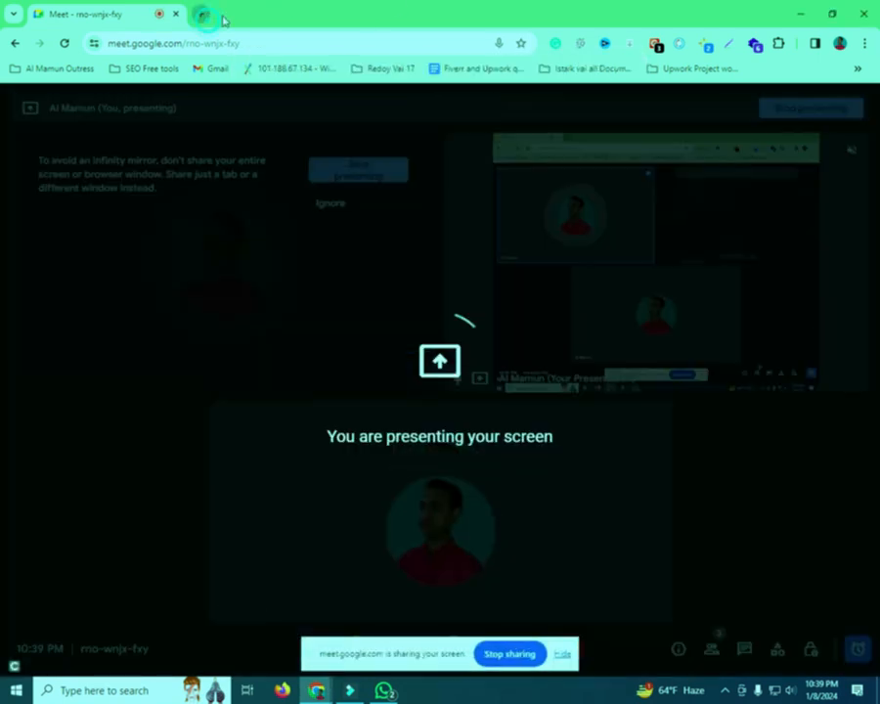
click(204, 14)
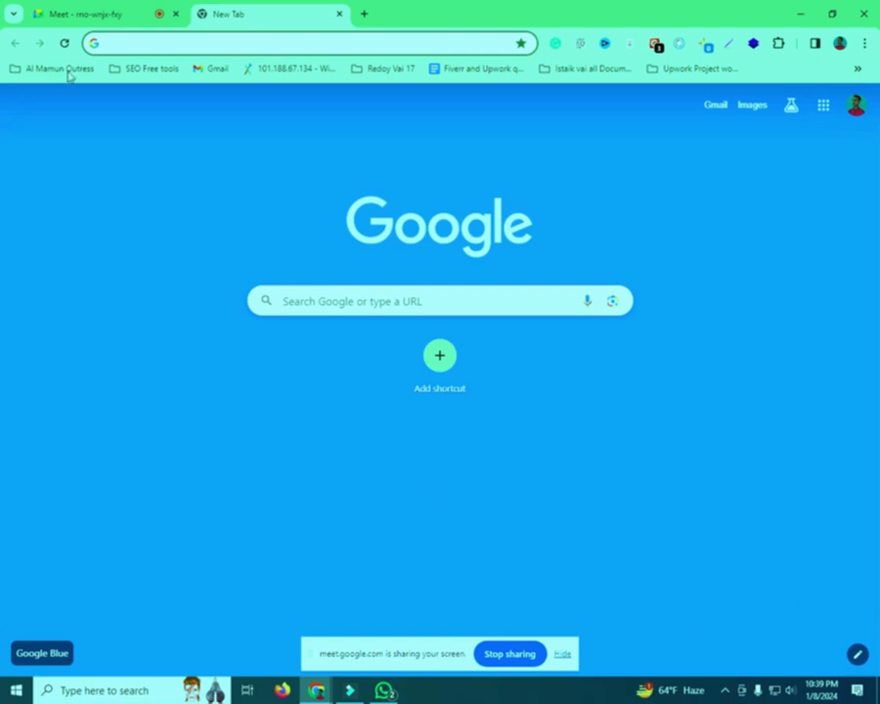
- Return to the meeting, hide the screen-sharing notice and stop presenting
click(78, 14)
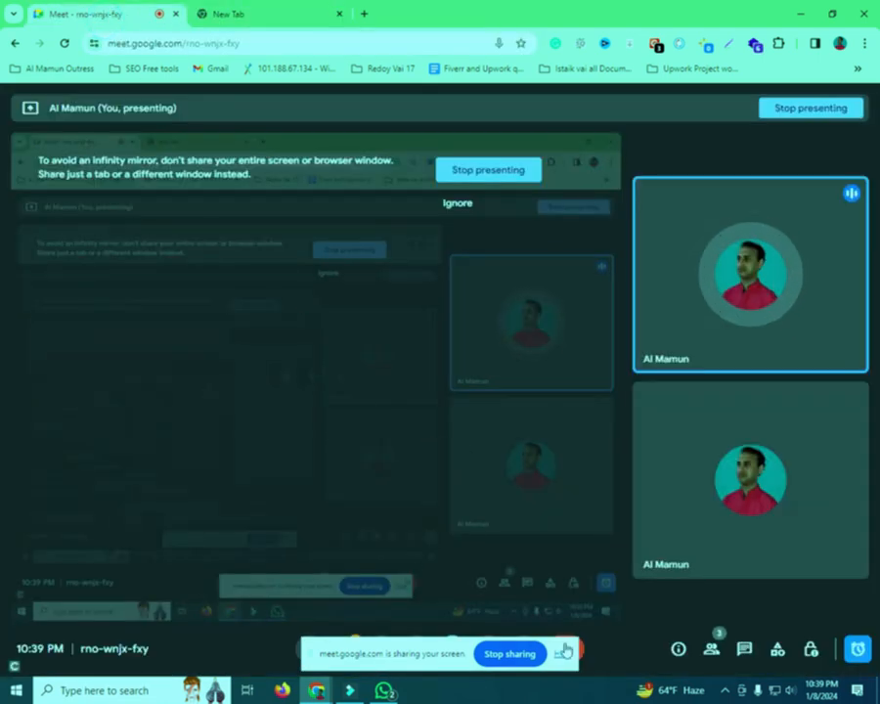
click(564, 650)
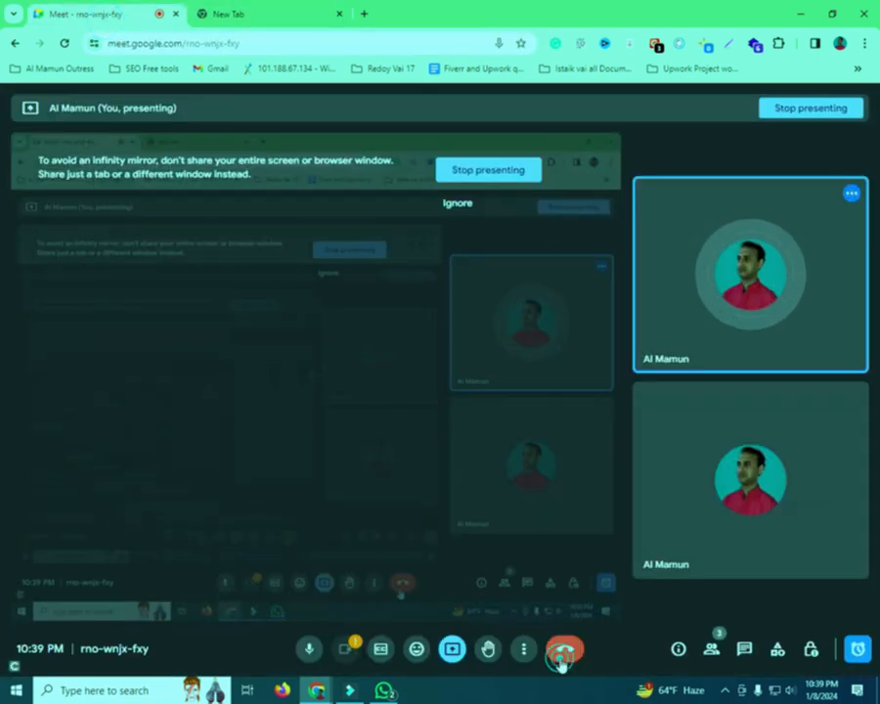
click(503, 178)
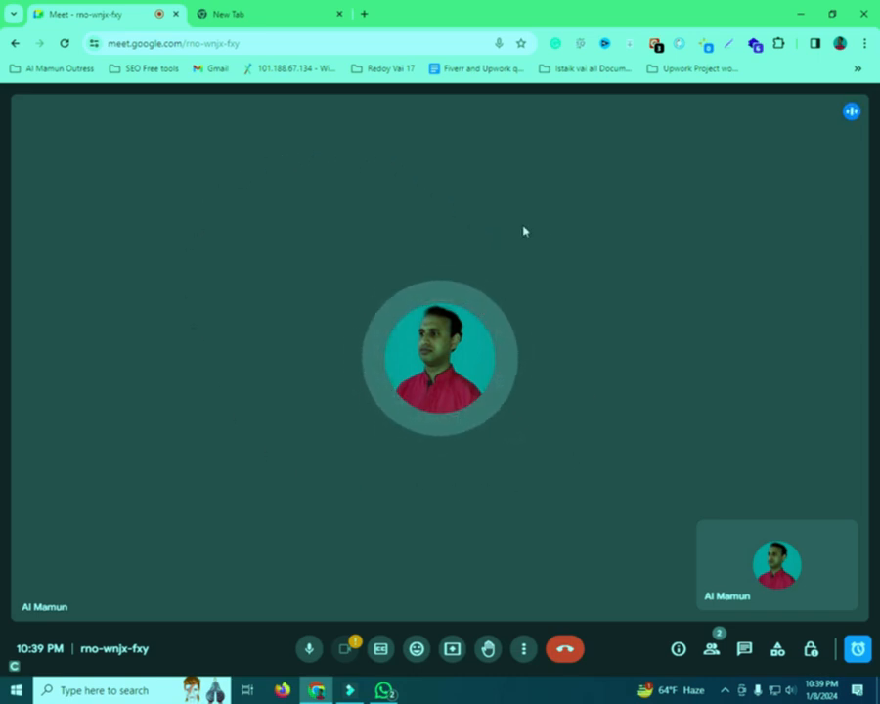
- Present the entire screen again, hide the sharing notice, and return to the meeting after viewing the New Tab page
click(451, 653)
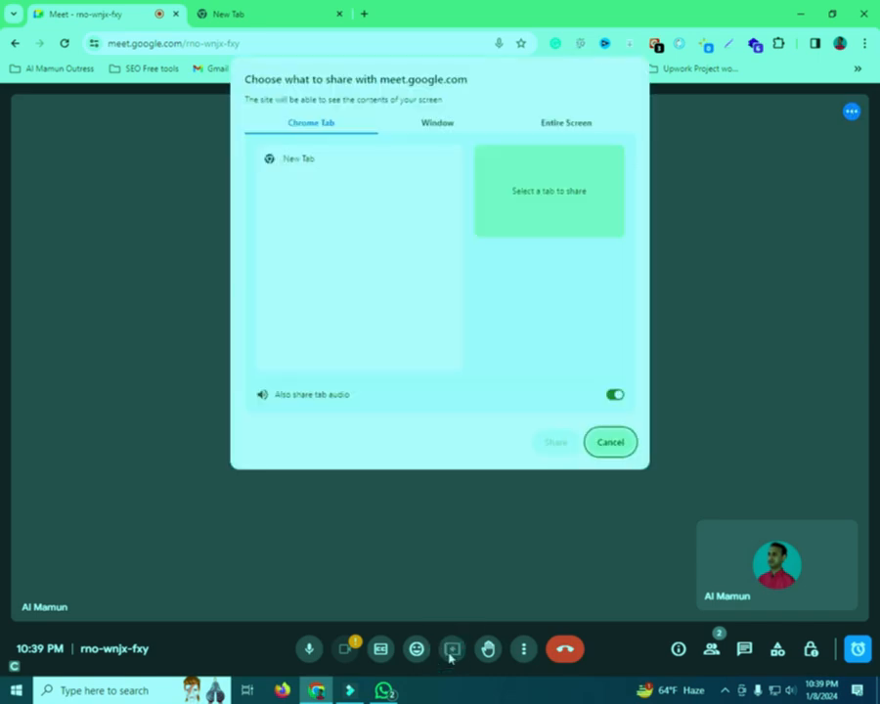
click(560, 127)
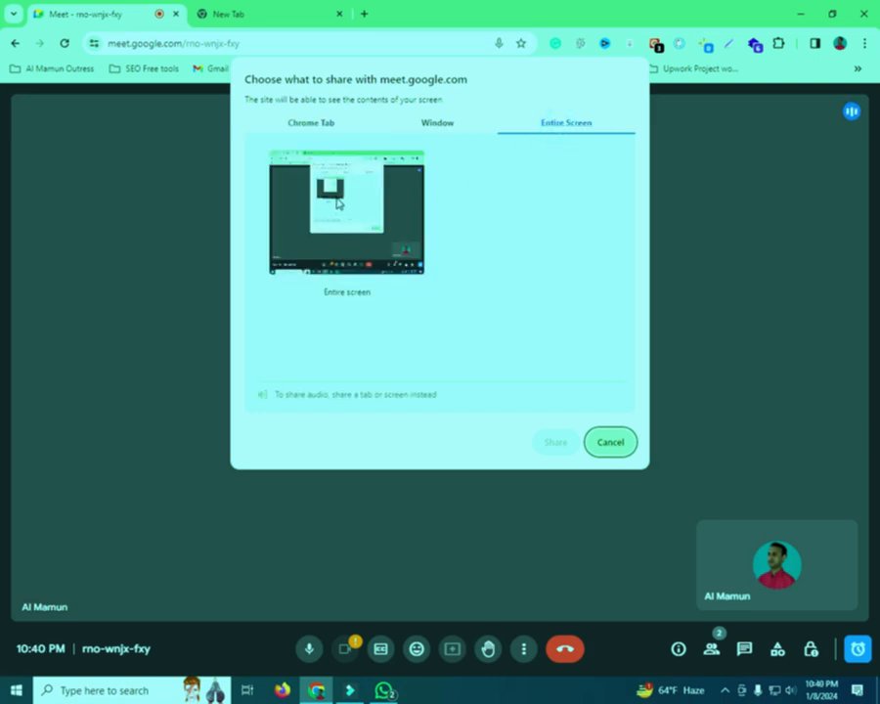
click(340, 253)
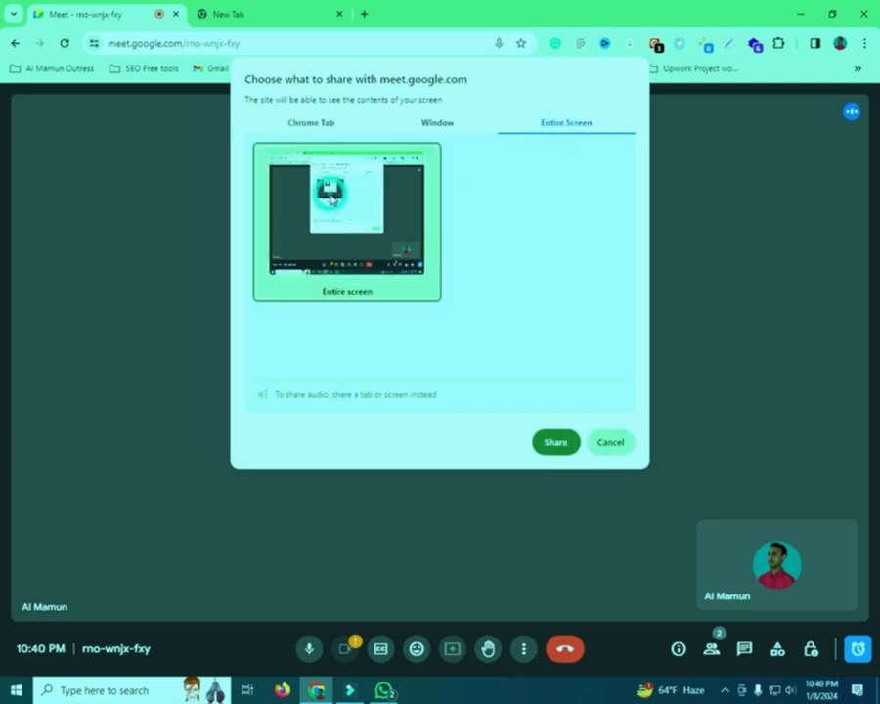
click(556, 443)
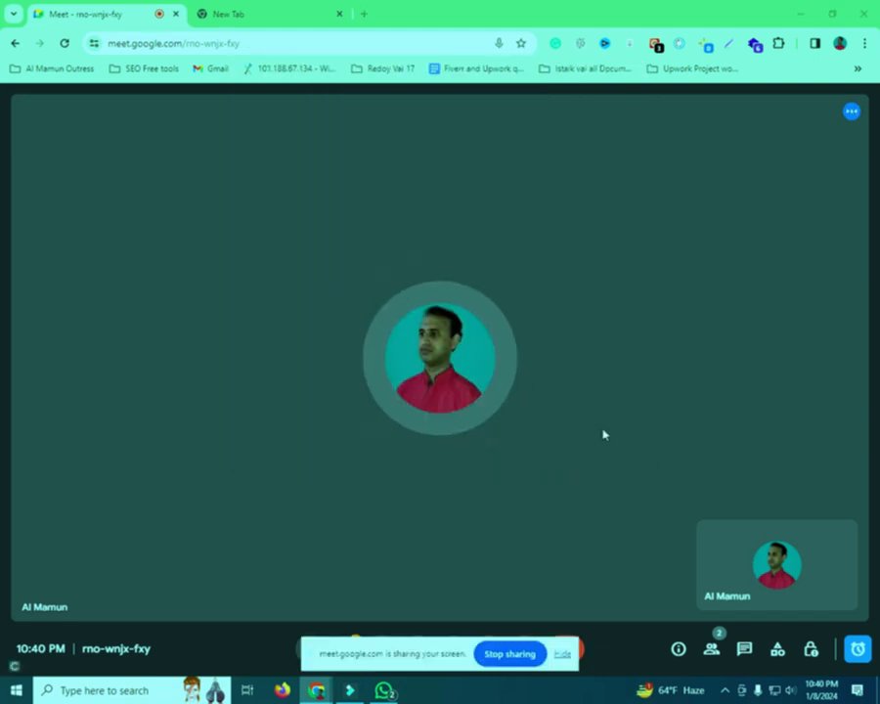
click(561, 652)
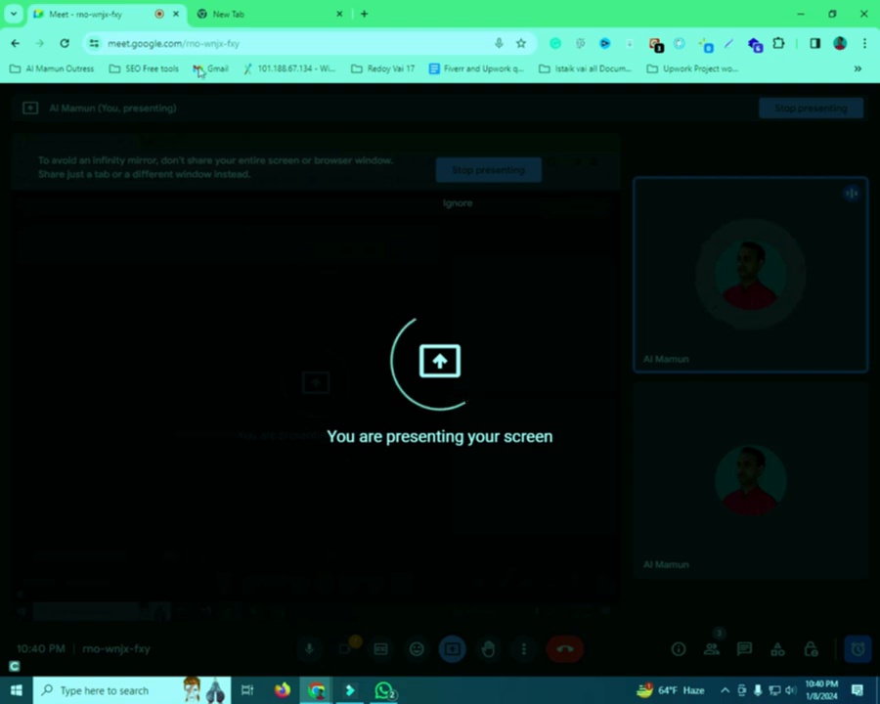
click(256, 8)
click(82, 15)
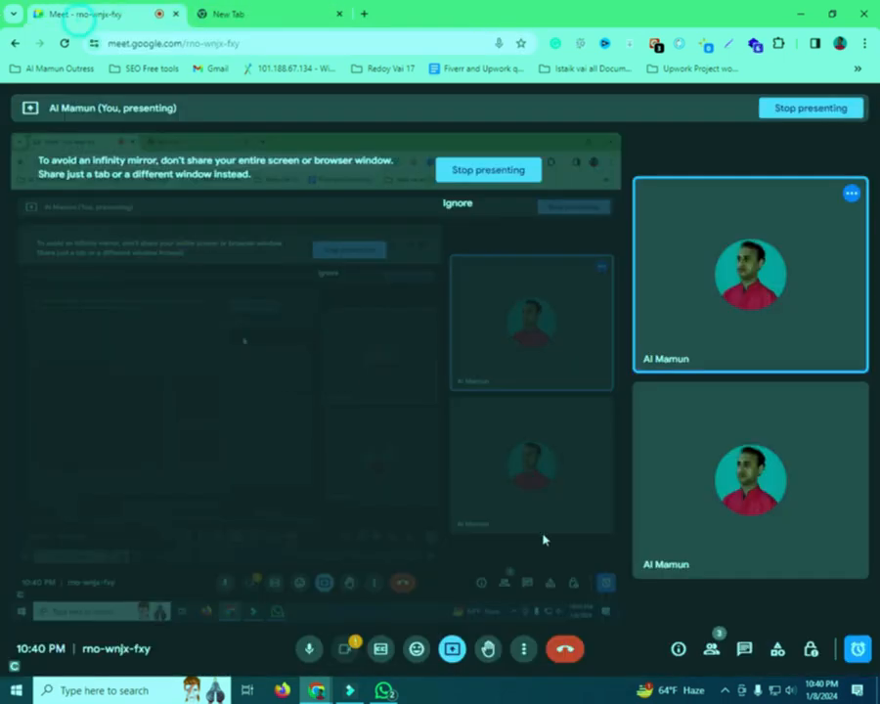
- Stop the current presentation, share the entire screen with the meeting again and hide the sharing notice
click(813, 110)
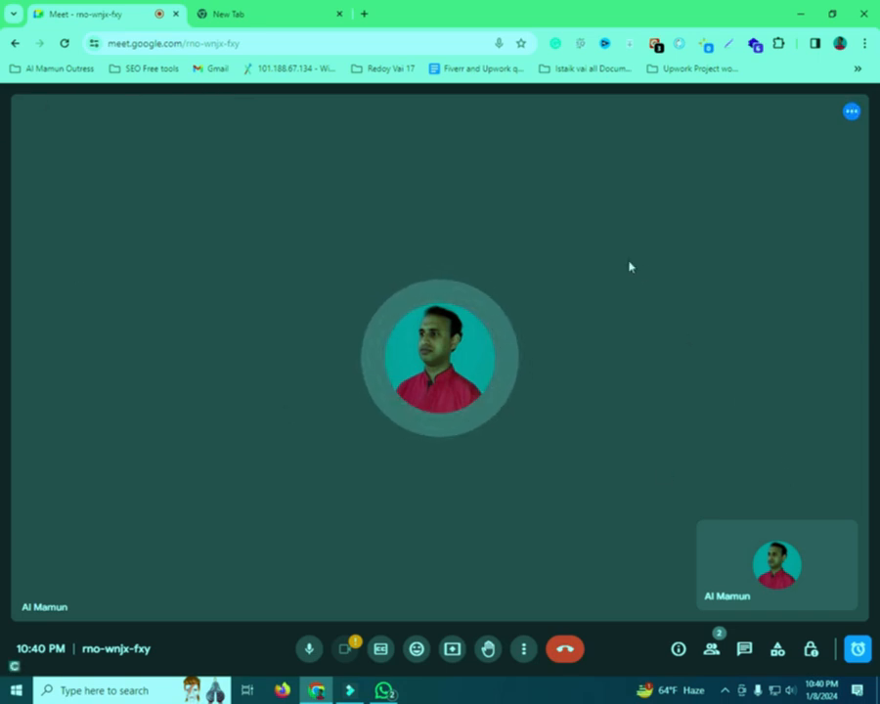
click(453, 651)
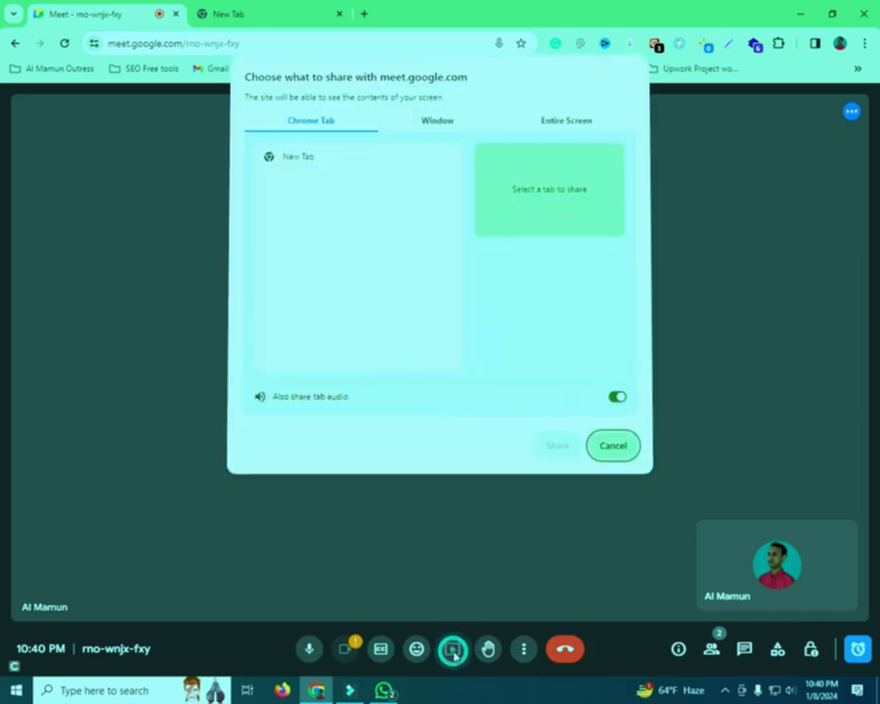
click(554, 127)
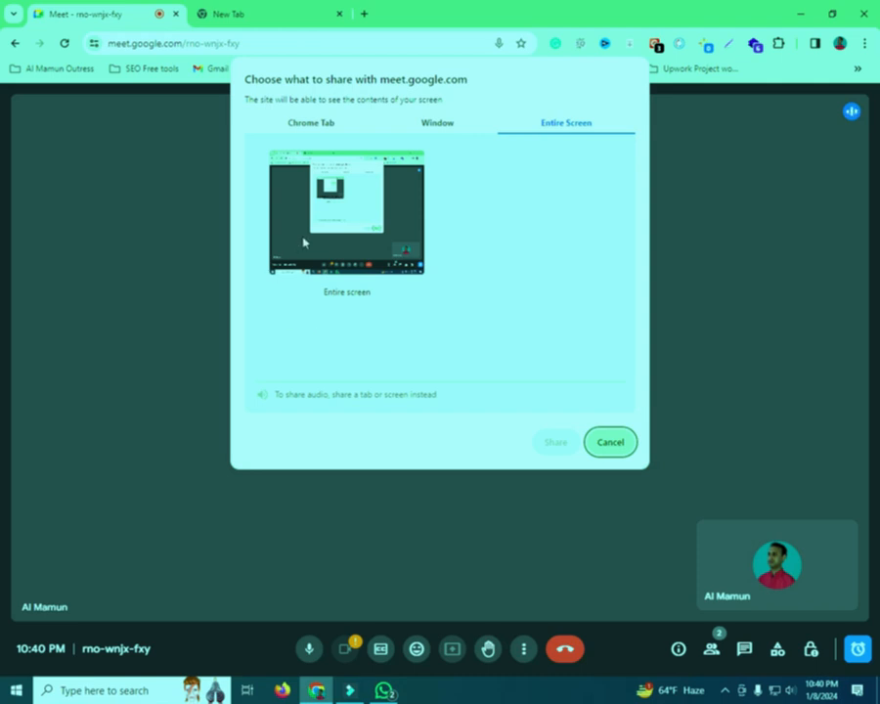
click(347, 212)
click(558, 442)
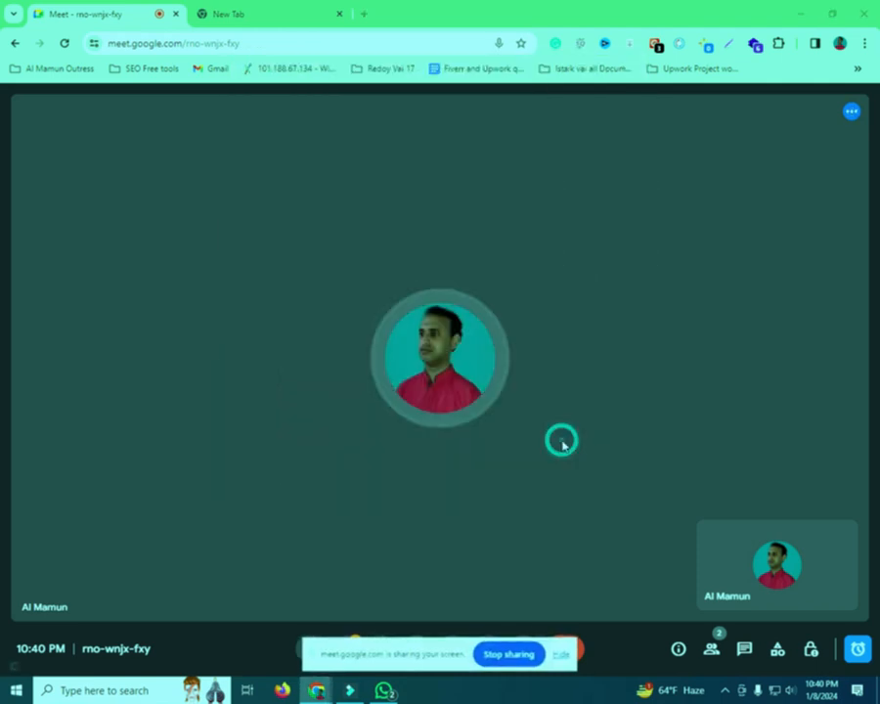
click(563, 654)
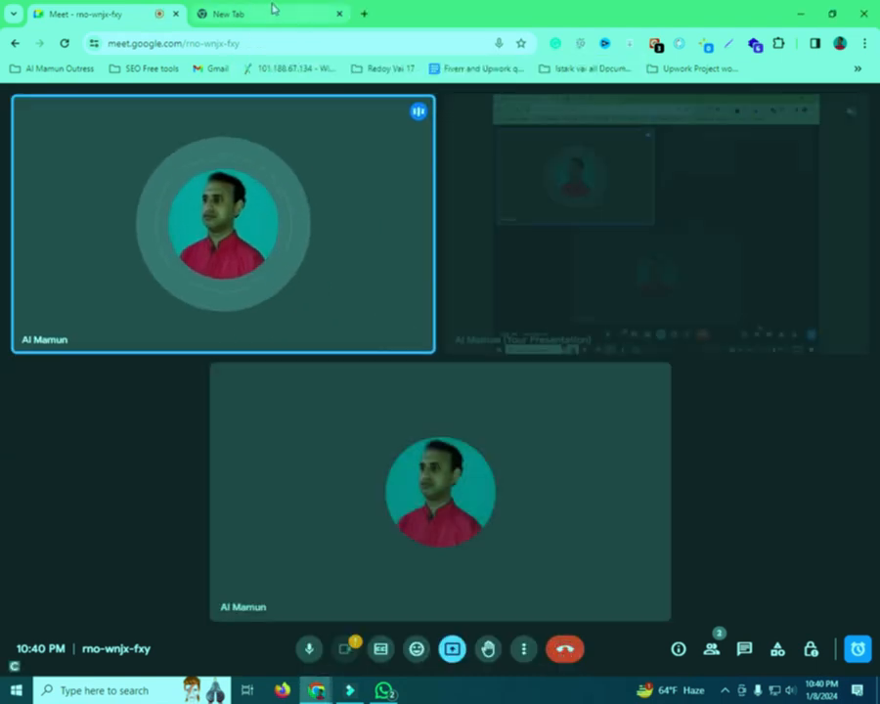
- Open Gmail in a new browser tab while presenting the entire screen
click(272, 14)
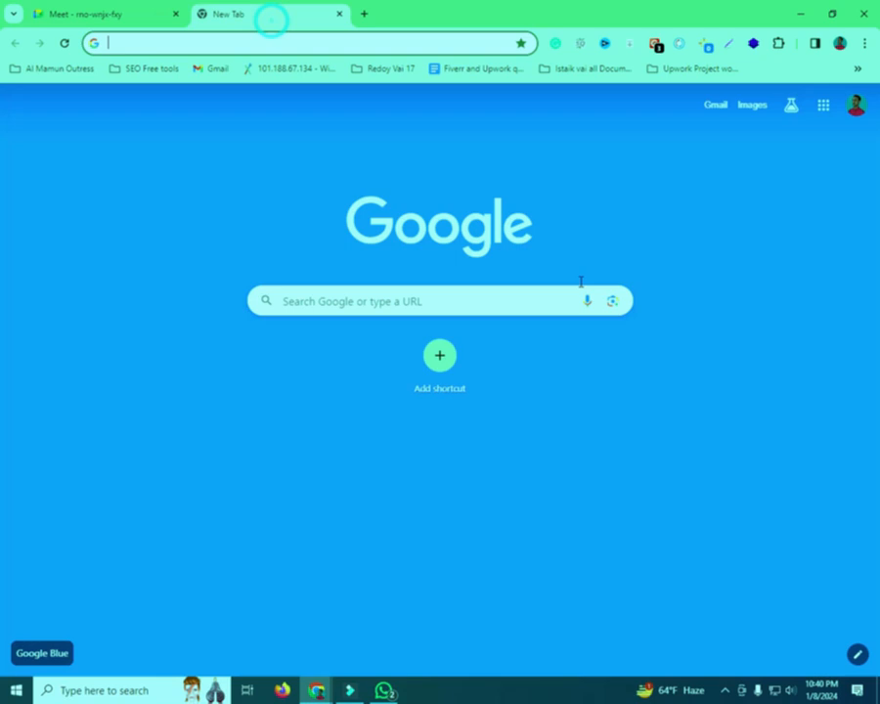
click(365, 14)
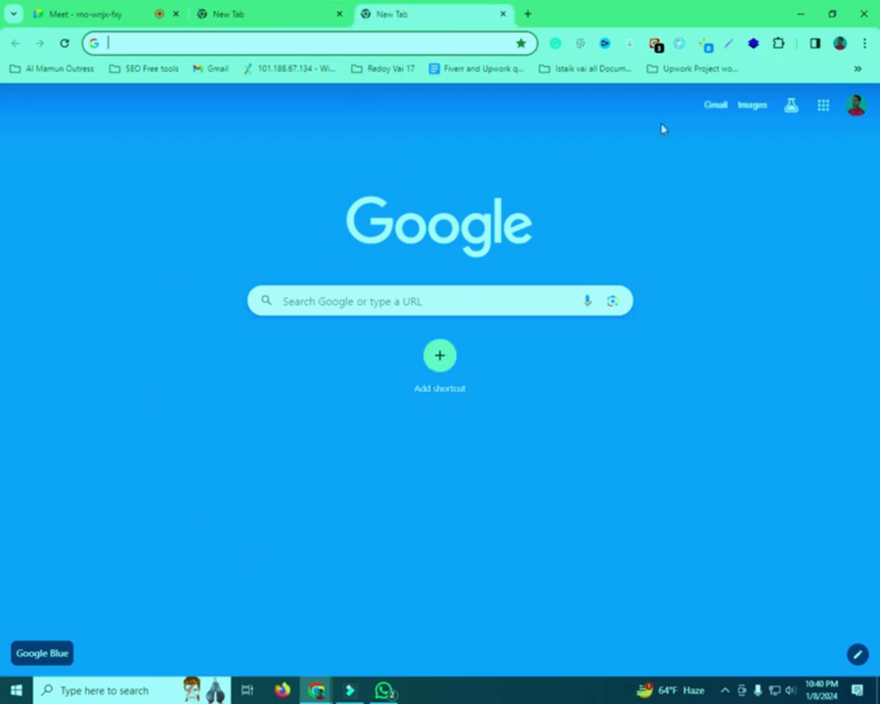
click(711, 111)
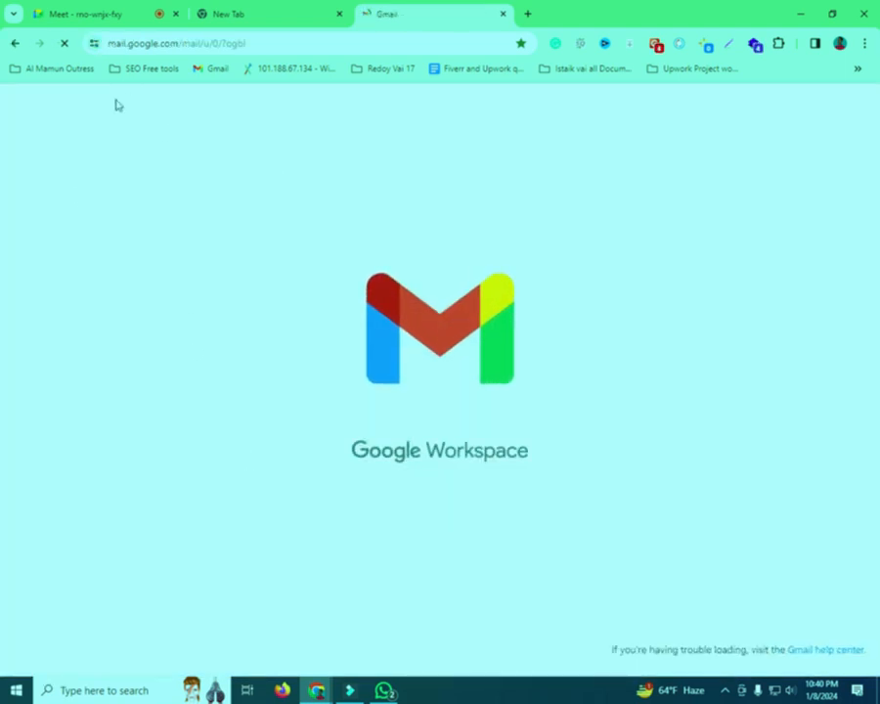
- Return to the meeting and end the screen presentation from the infinity-mirror warning
click(72, 10)
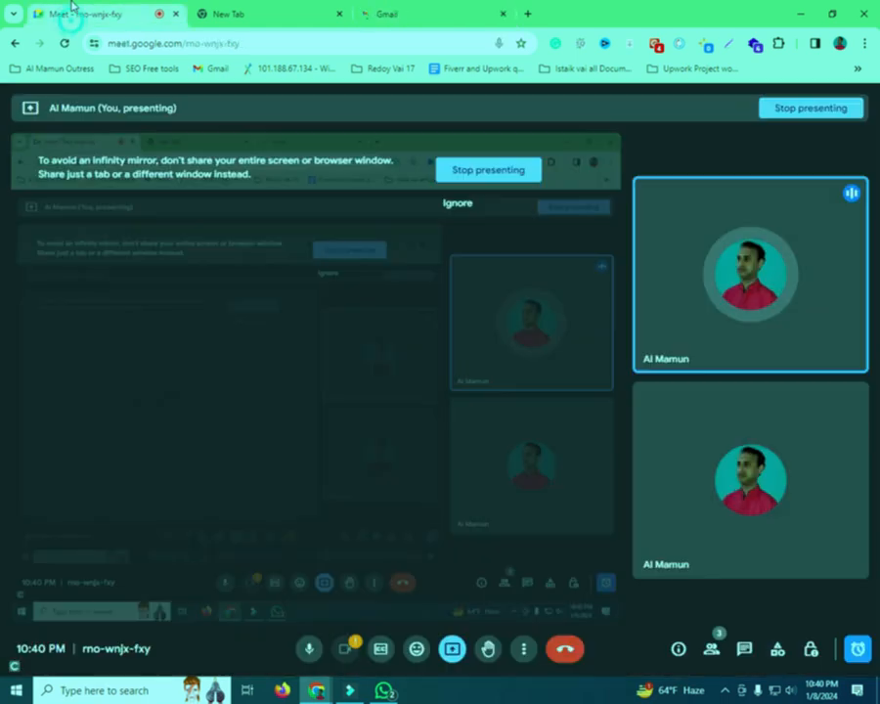
click(479, 174)
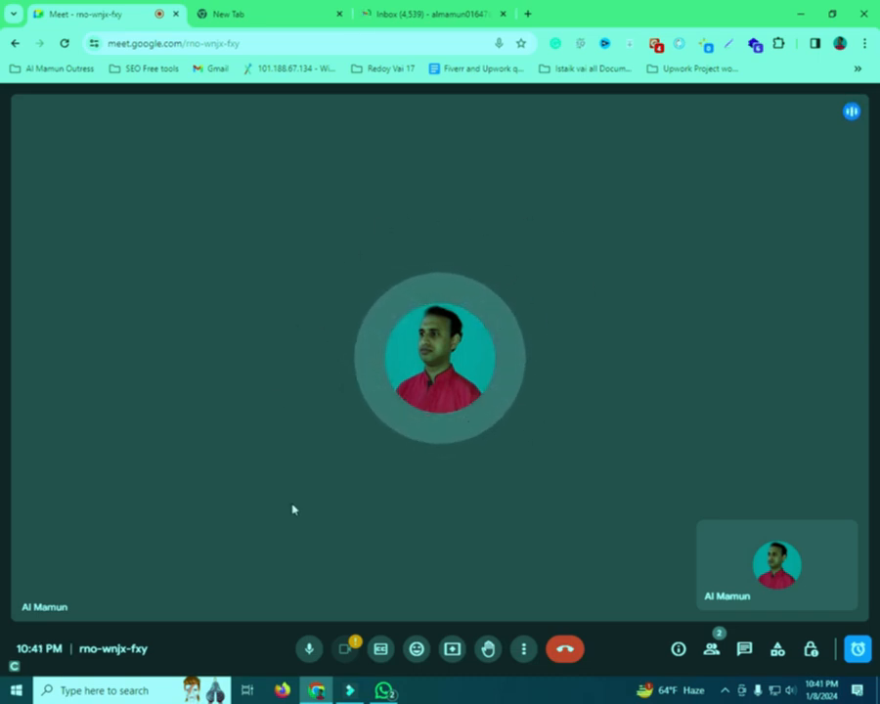
click(723, 694)
click(754, 634)
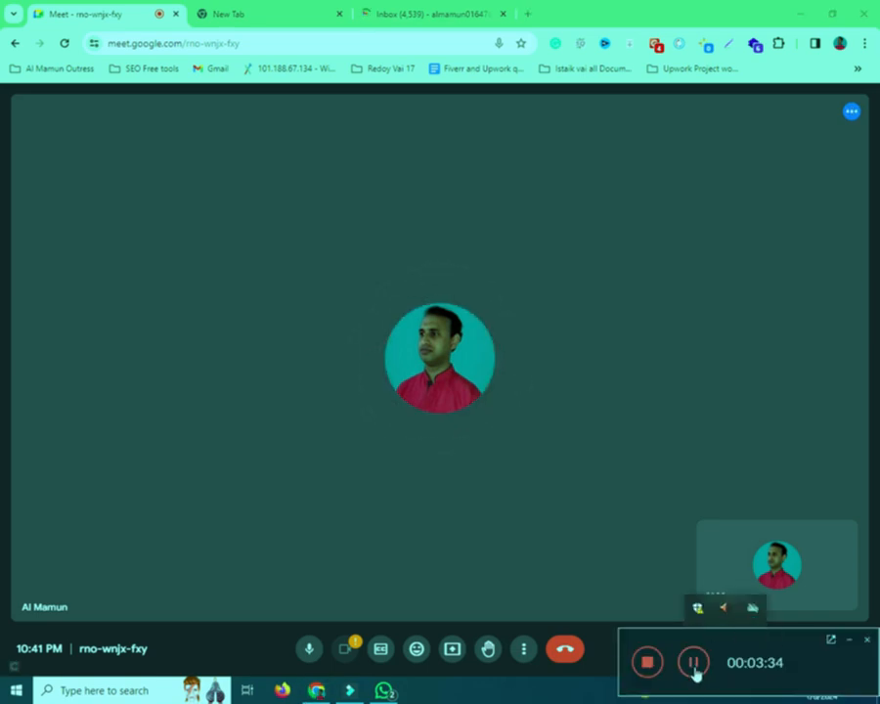